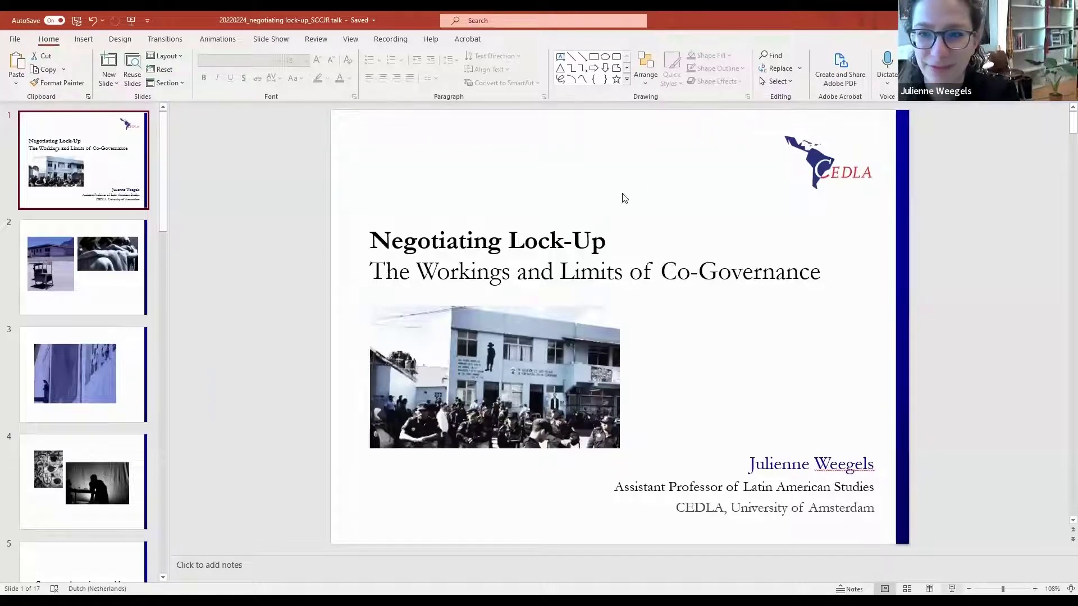
Start the slide show full screen from the 'Negotiating Lock-Up' title slide
key("F5")
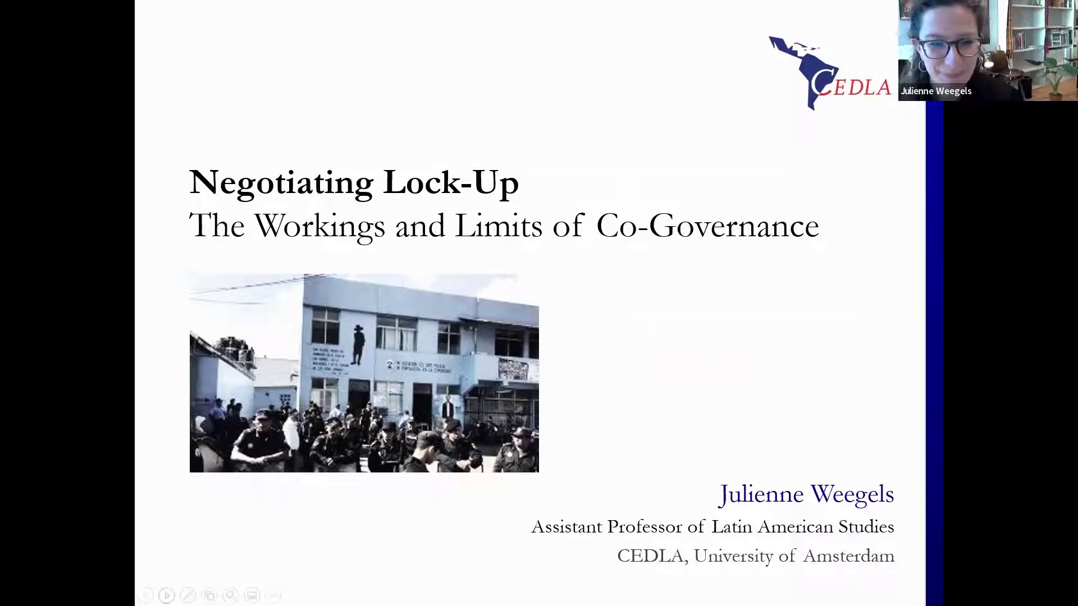
Advance to the slide with the school desk and embracing men photos
key("Right")
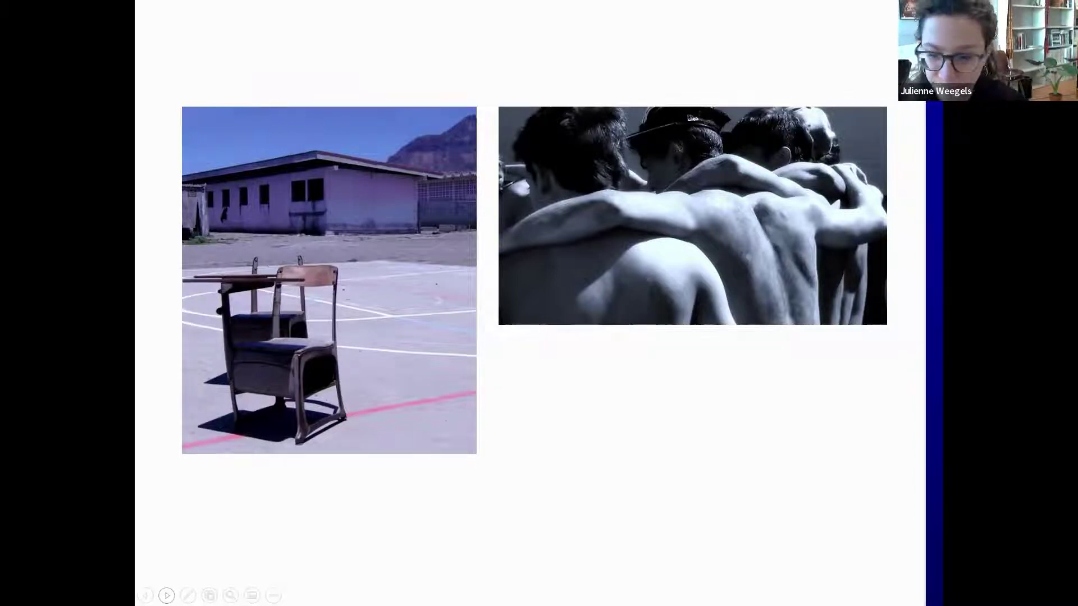
Advance to the photo of a bird perched beside a weathered wall
key("Right")
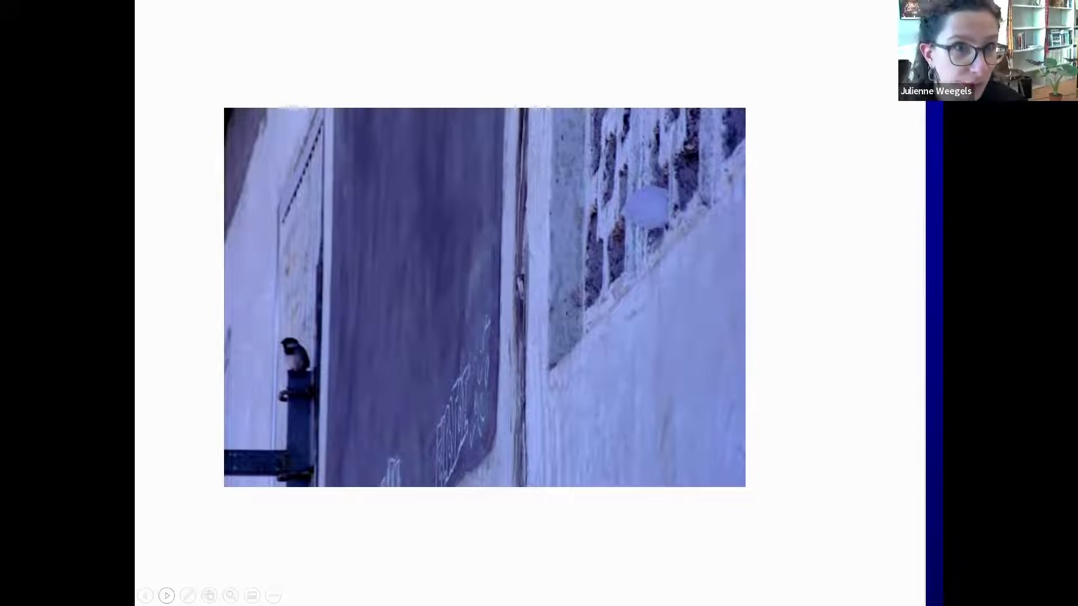
Advance to the ink face painting and silhouetted figure at a table
key("Right")
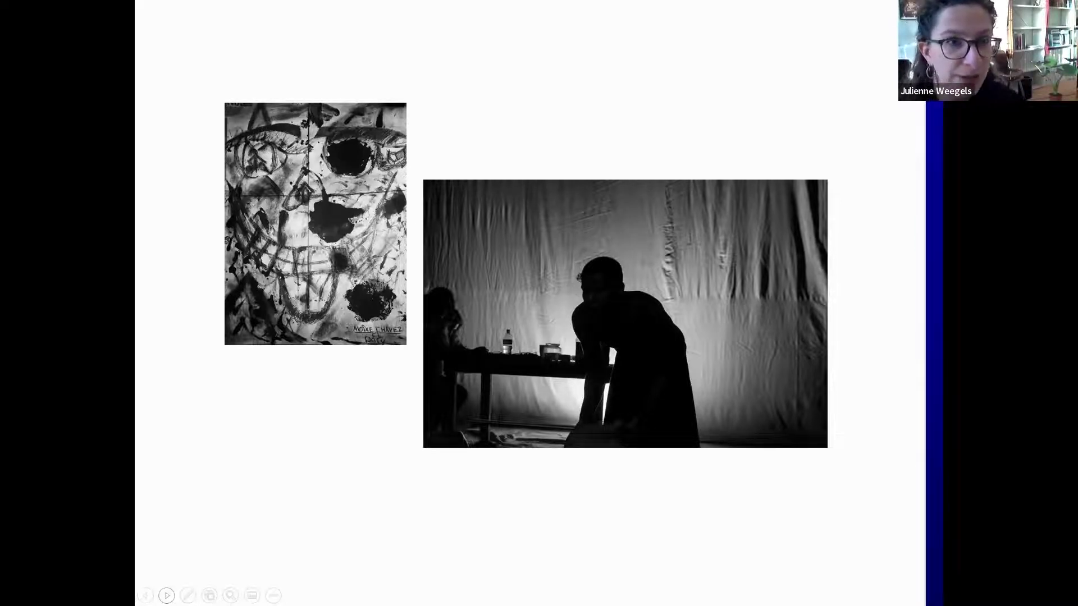
Advance to the text-only 'Co-governing prison worlds' section slide
key("Right")
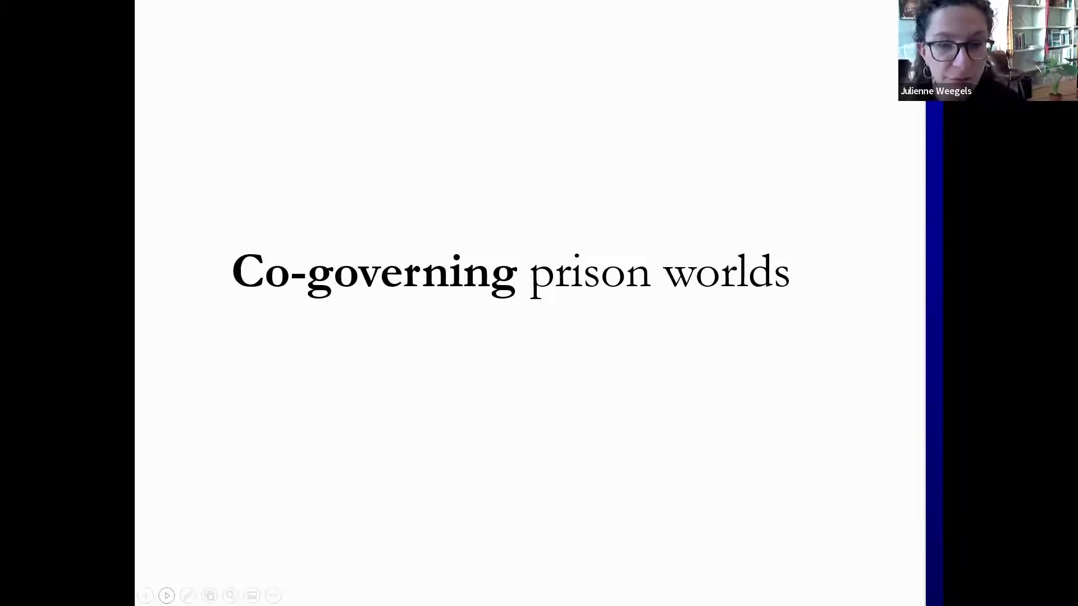
Advance through the numbered list to 'The Sistema and the hybrid state' slide
key("Right")
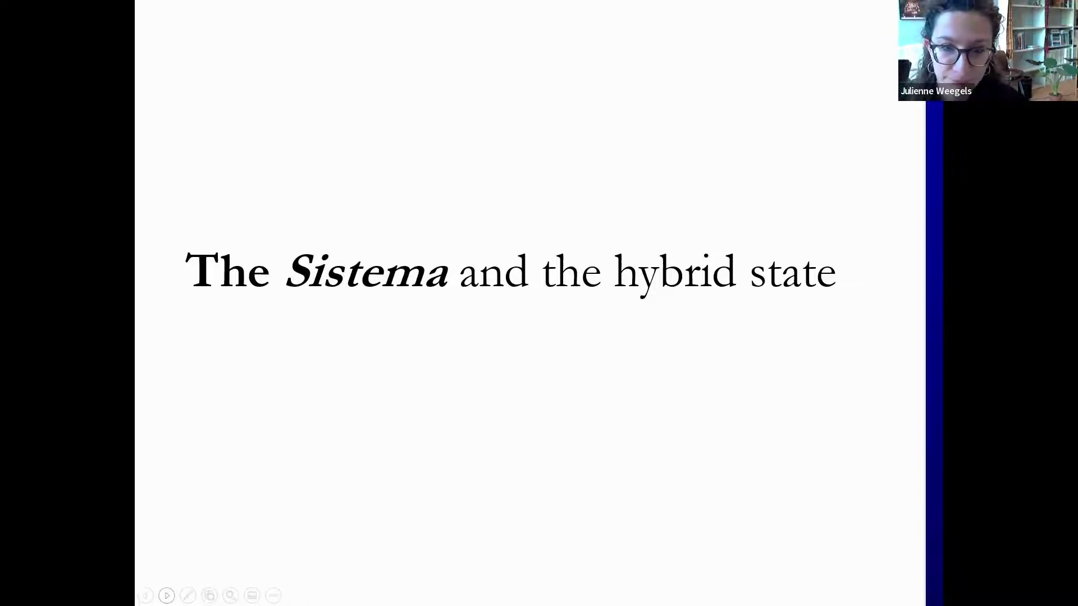
Advance to the two black-and-white photos of police detaining men
key("Right")
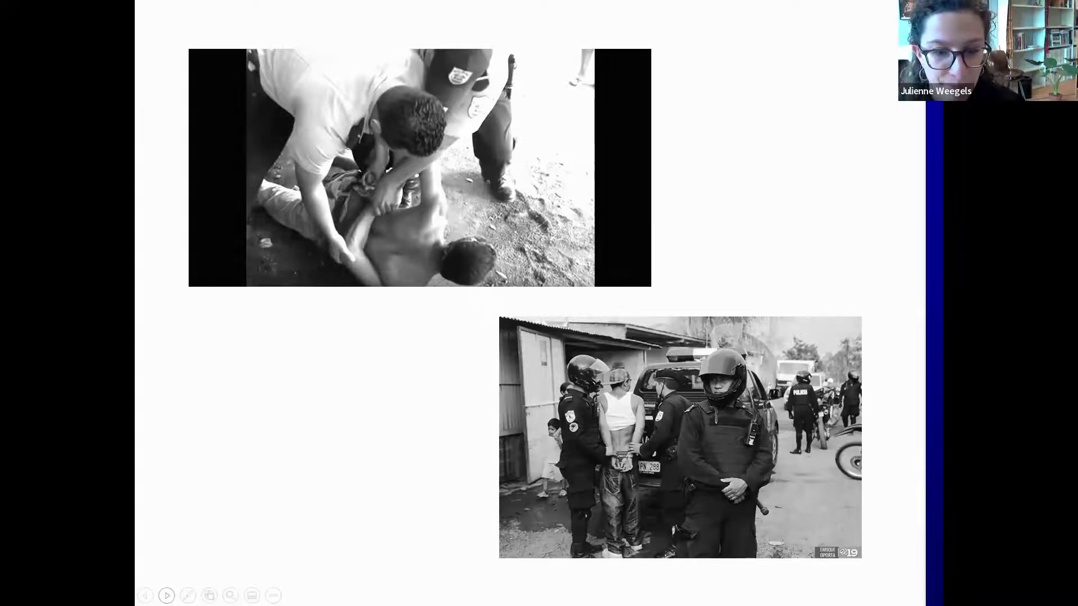
Advance to the 'Political prisoners presented to the public, 2018' photo
key("Right")
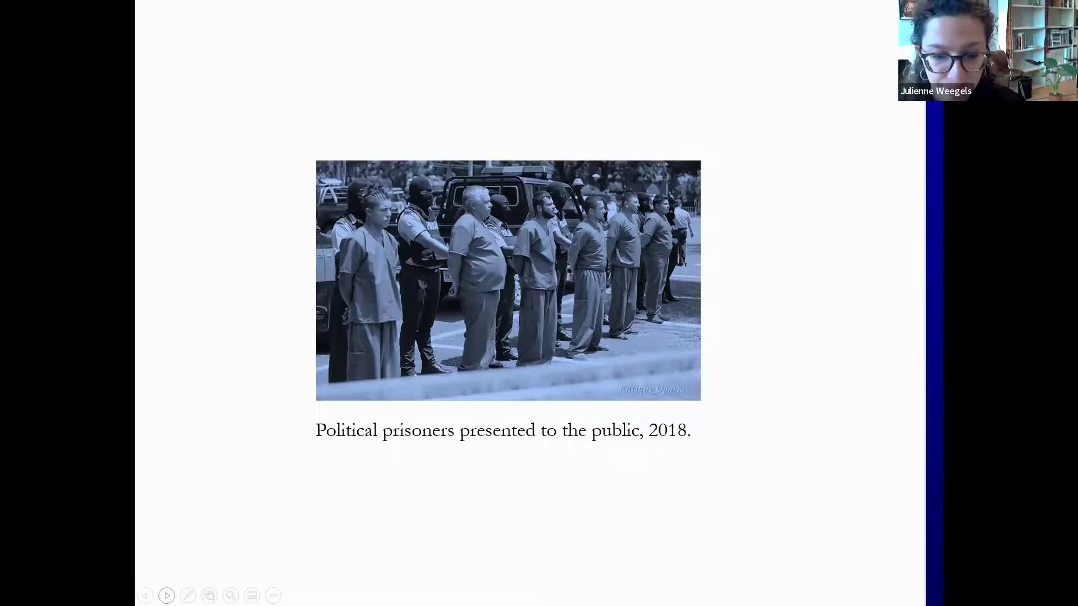
Advance to the text-only 'Extralegality and state power' section slide
key("Right")
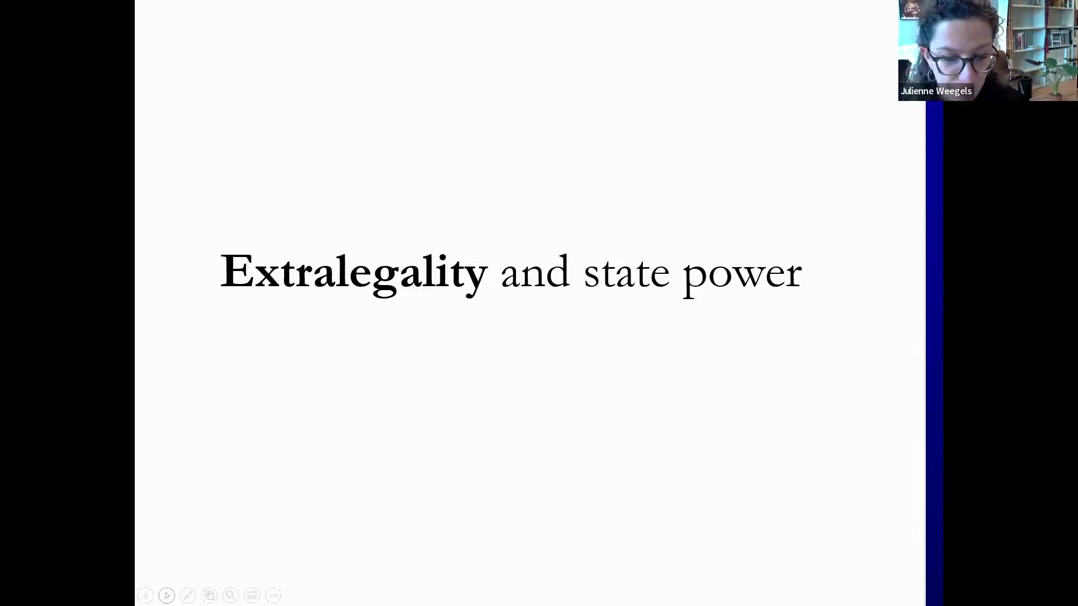
Advance to the photos of masked gunmen and blue-shirted men in a pickup
key("Right")
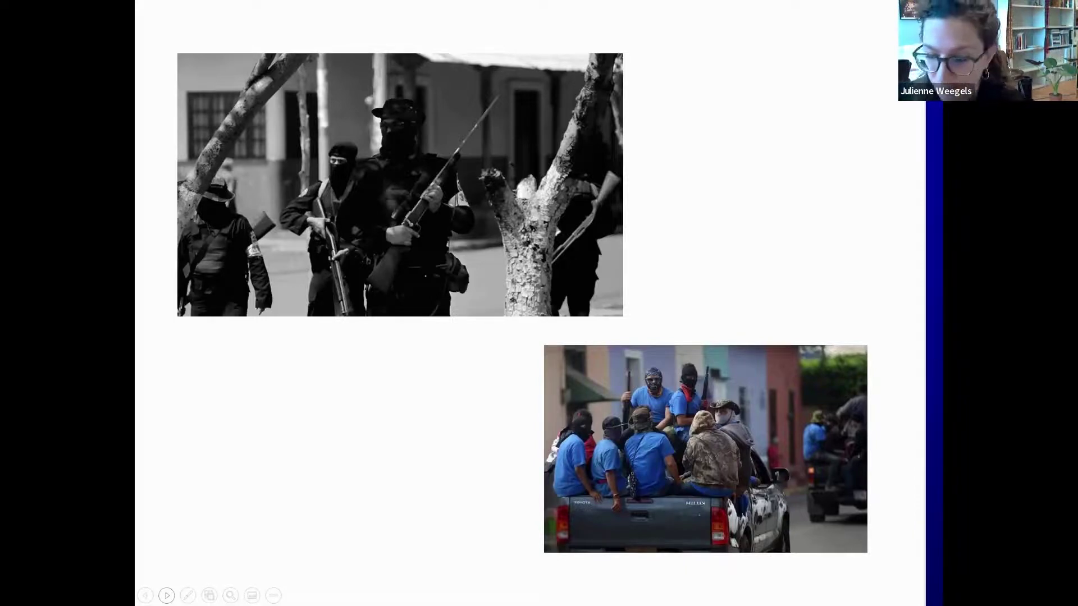
Advance to the slide pairing shirtless men embracing with uniformed prisoners beside police
key("Right")
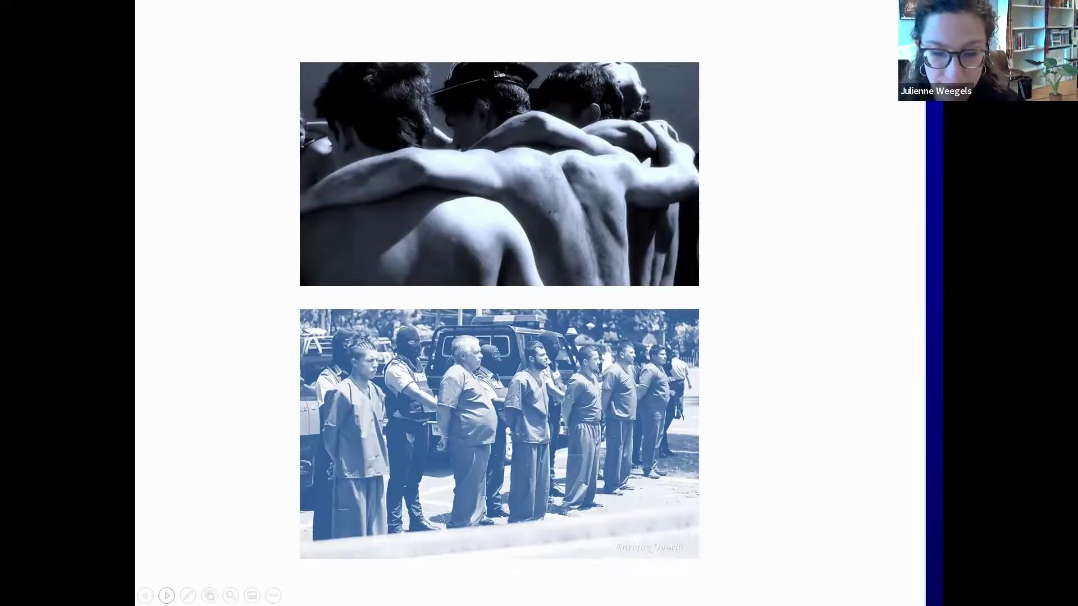
Advance from the 'Performing the (un)rule of law' title to the armed groups, FSLN truck and barricades slide
key("Right")
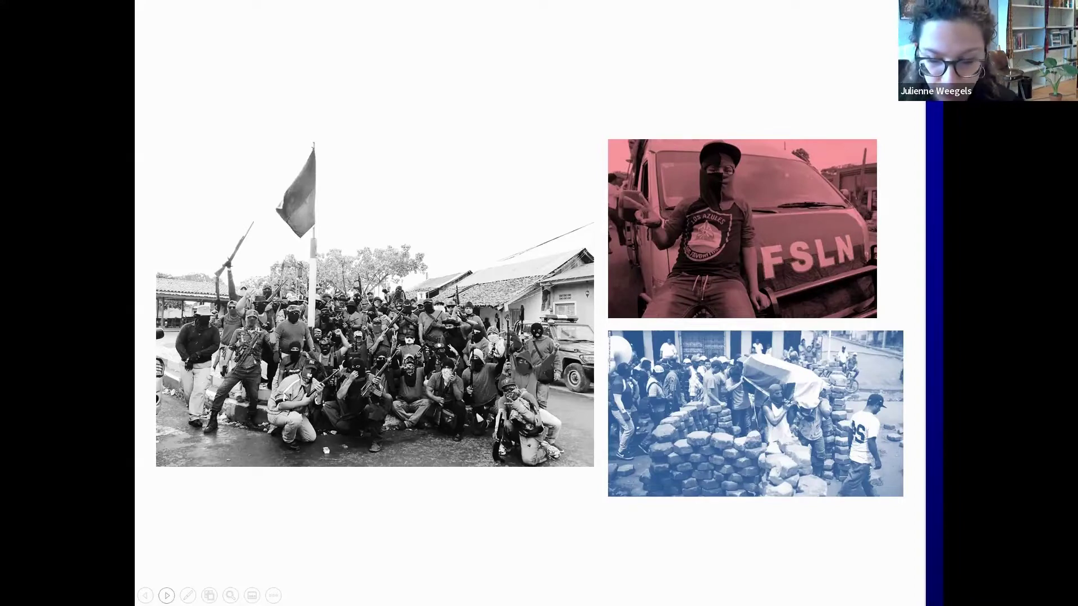
Advance to the slide of shirtless men at a barred gate and the Jorge Navarro prison gate
key("Right")
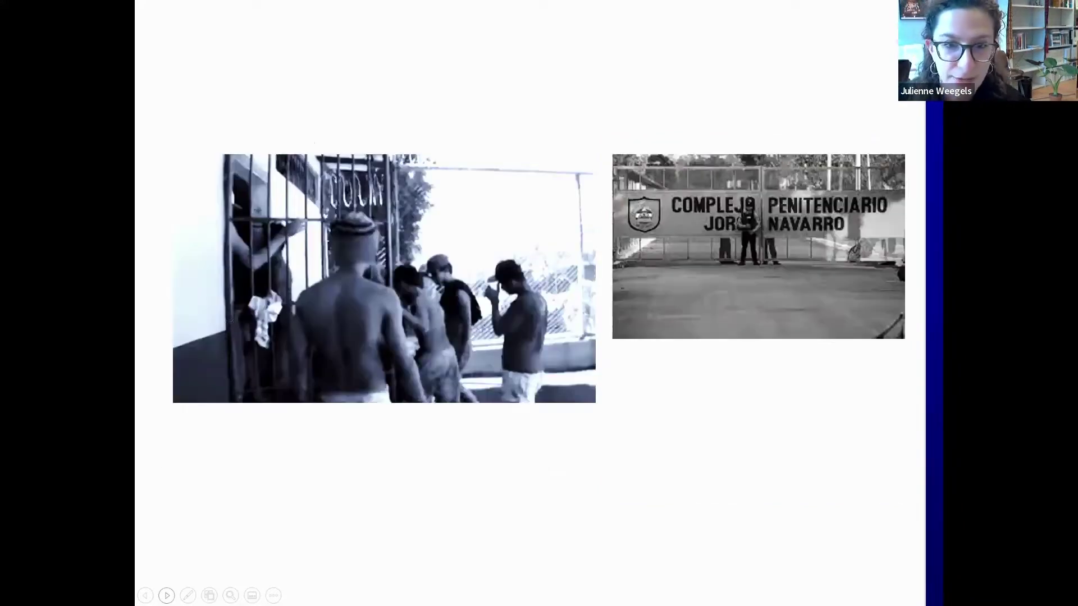